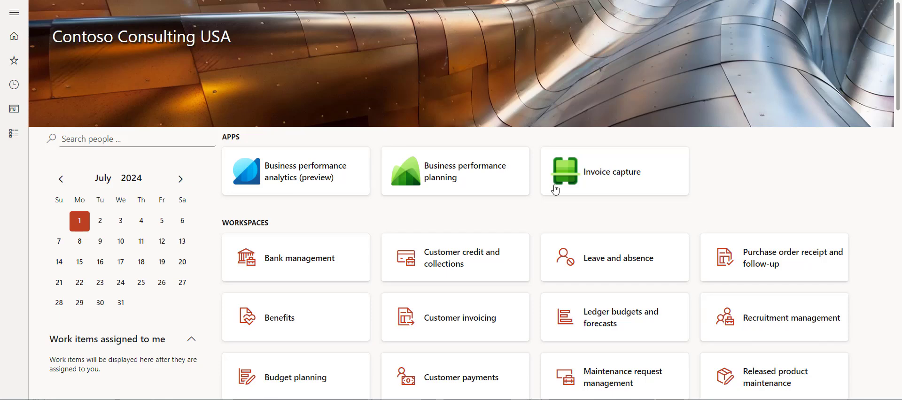
Step: Open the approved, open Capable Sales and Service order near the end of Accounts payable's purchase orders and review its lines
{"action": "left_click", "coordinate": [17, 140]}
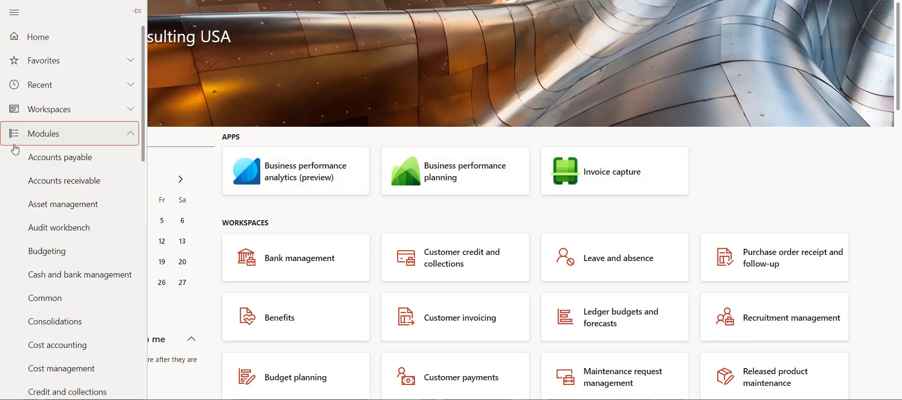
{"action": "left_click", "coordinate": [56, 159]}
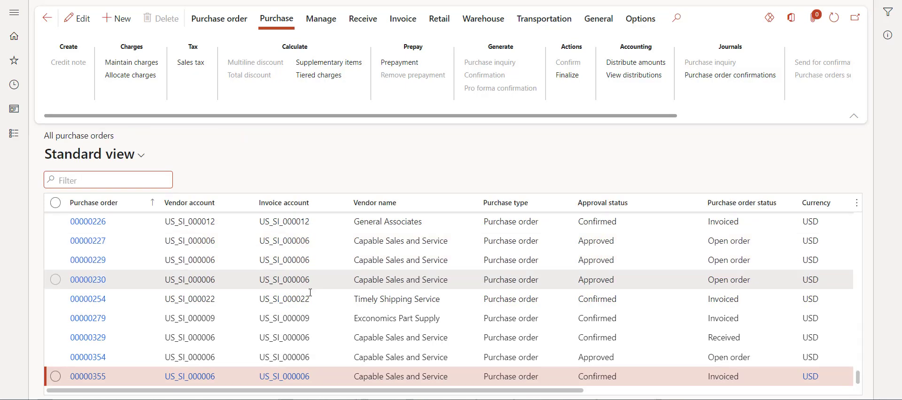
{"action": "left_click", "coordinate": [93, 361]}
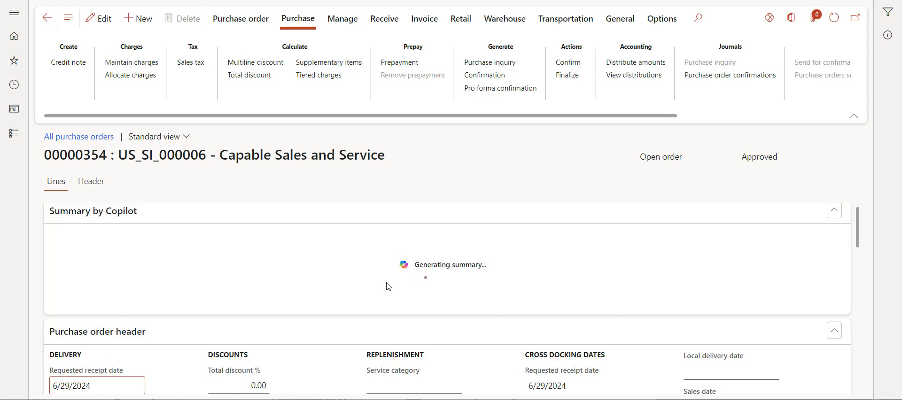
{"action": "scroll", "coordinate": [381, 310], "scroll_direction": "down", "scroll_amount": 10}
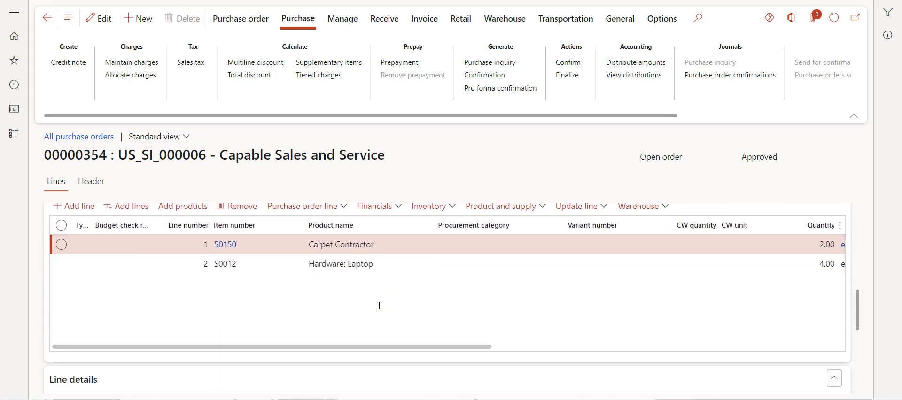
{"action": "scroll", "coordinate": [376, 328], "scroll_direction": "up", "scroll_amount": 6}
{"action": "scroll", "coordinate": [384, 324], "scroll_direction": "down", "scroll_amount": 3}
{"action": "scroll", "coordinate": [384, 324], "scroll_direction": "up", "scroll_amount": 3}
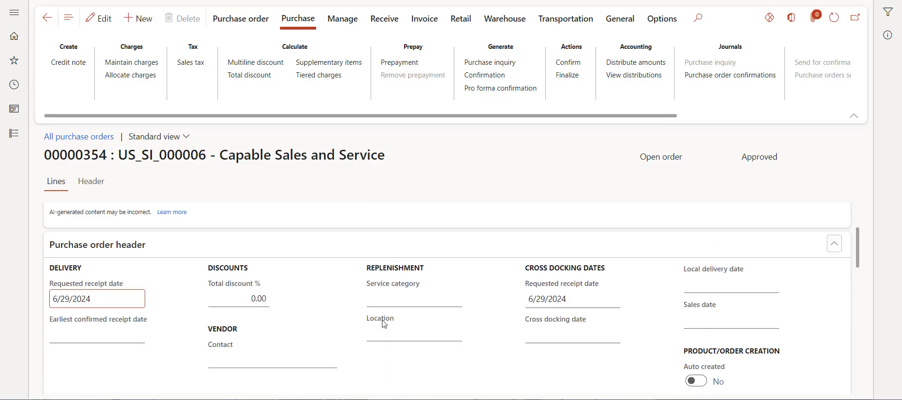
{"action": "scroll", "coordinate": [378, 318], "scroll_direction": "down", "scroll_amount": 6}
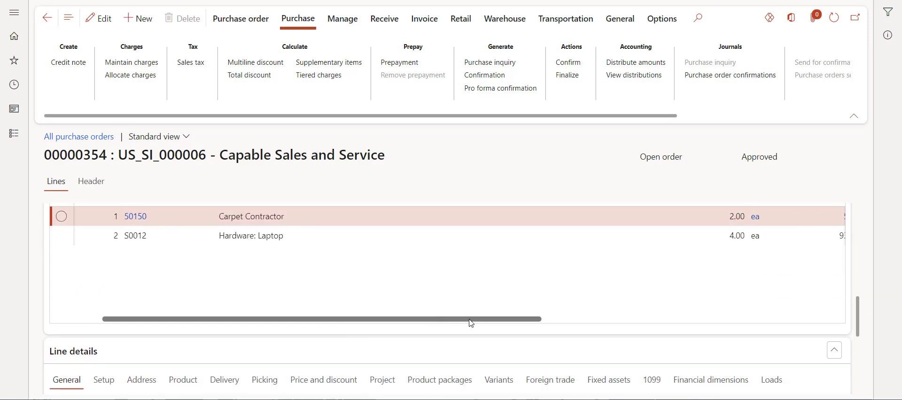
{"action": "scroll", "coordinate": [465, 308], "scroll_direction": "up", "scroll_amount": 2}
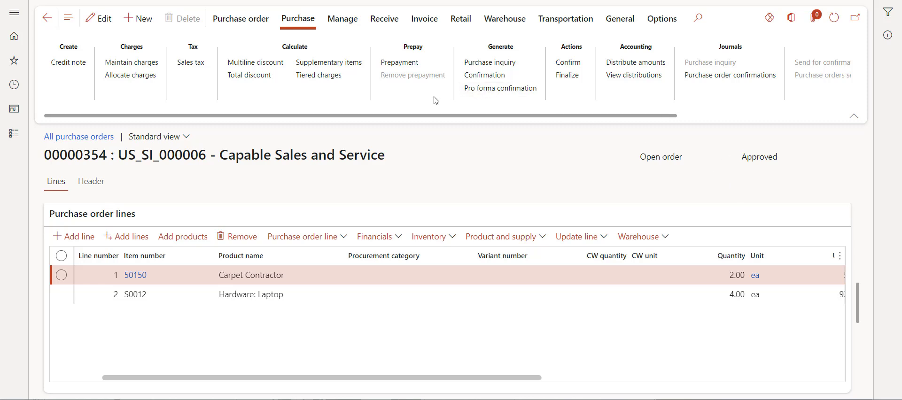
Step: Try to confirm the purchase order and open the details of the posting message
{"action": "left_click", "coordinate": [306, 24]}
{"action": "left_click", "coordinate": [562, 67]}
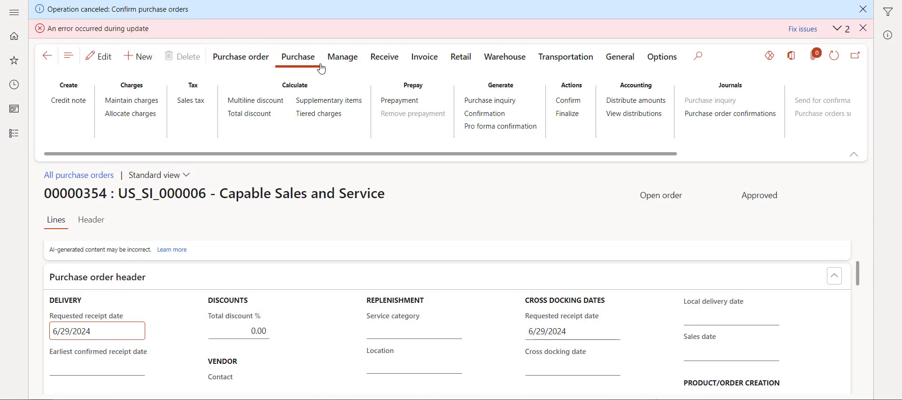
{"action": "left_click", "coordinate": [840, 31]}
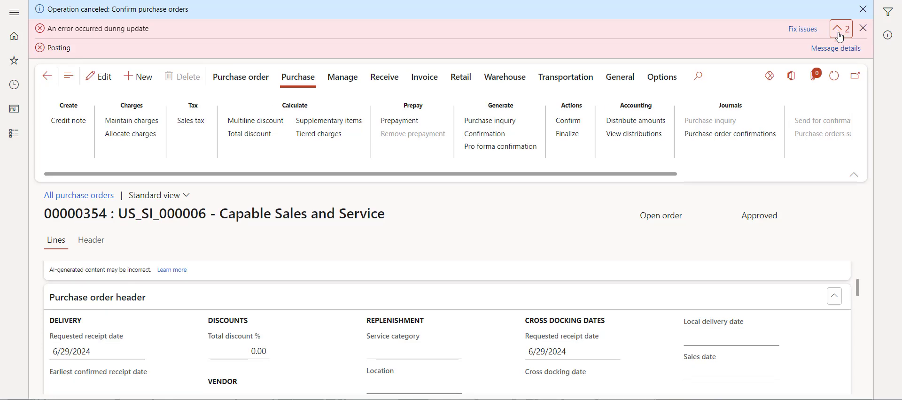
{"action": "left_click", "coordinate": [837, 48]}
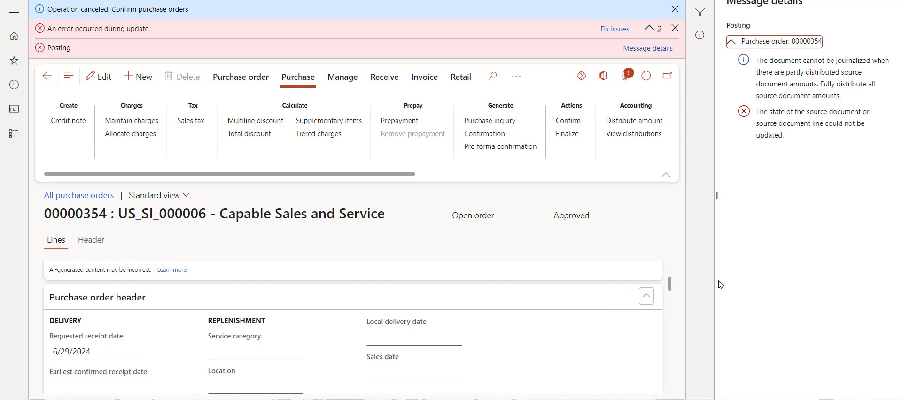
Step: Open the accounting distributions for the Carpet Contractor purchase order line
{"action": "scroll", "coordinate": [449, 292], "scroll_direction": "up", "scroll_amount": 2}
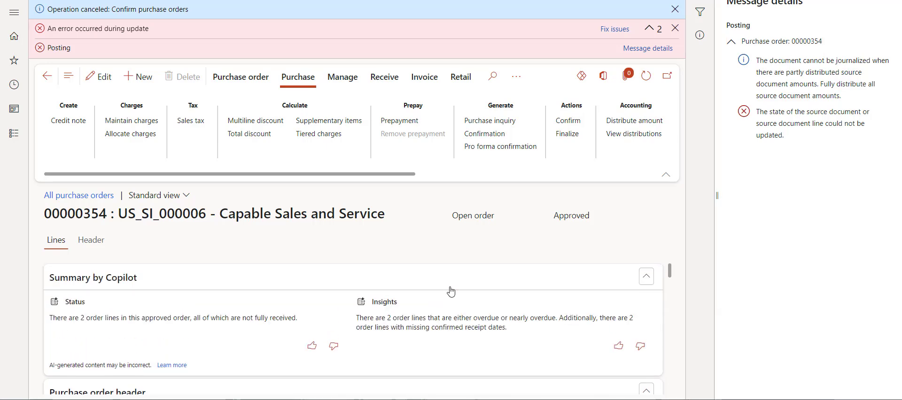
{"action": "scroll", "coordinate": [451, 291], "scroll_direction": "down", "scroll_amount": 3}
{"action": "scroll", "coordinate": [450, 291], "scroll_direction": "down", "scroll_amount": 5}
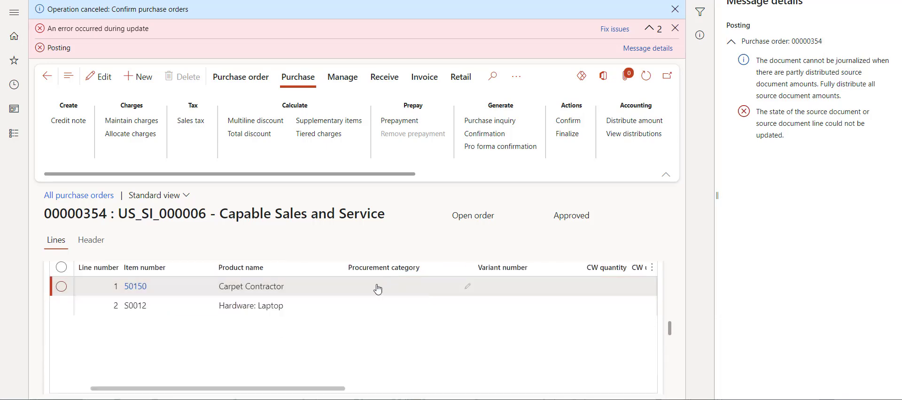
{"action": "left_click", "coordinate": [372, 289]}
{"action": "scroll", "coordinate": [453, 332], "scroll_direction": "up", "scroll_amount": 1}
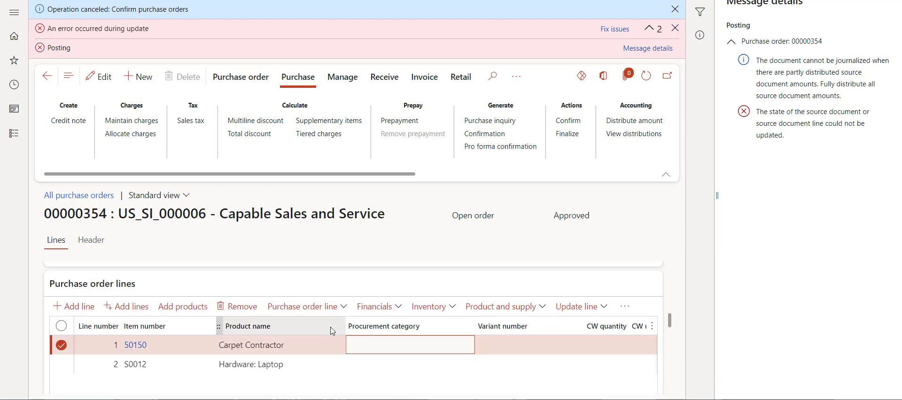
{"action": "left_click", "coordinate": [396, 313]}
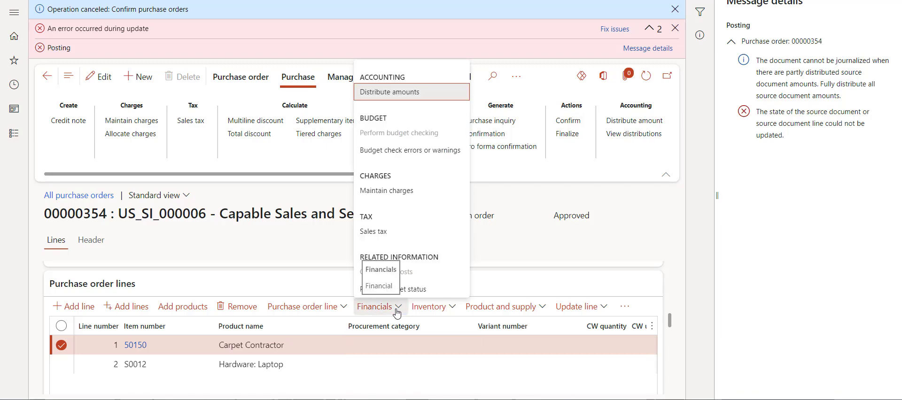
{"action": "left_click", "coordinate": [414, 96]}
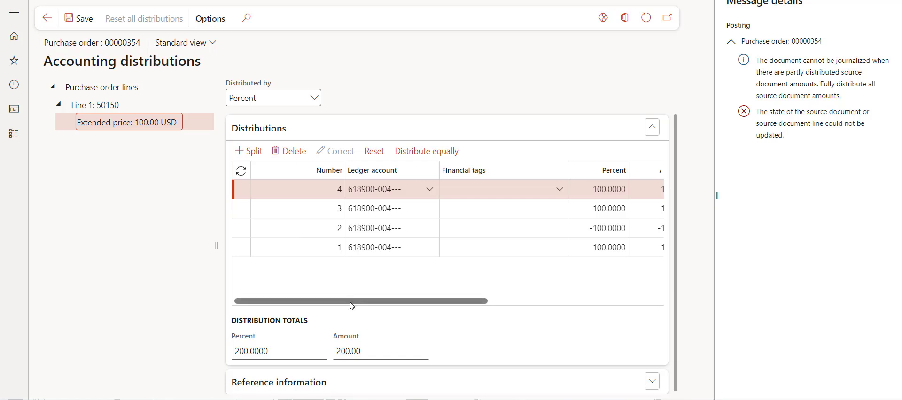
Step: Review the distribution percents and amounts, and reset the Carpet Contractor line's distributions to their defaults
{"action": "left_click_drag", "start_coordinate": [350, 302], "coordinate": [392, 301]}
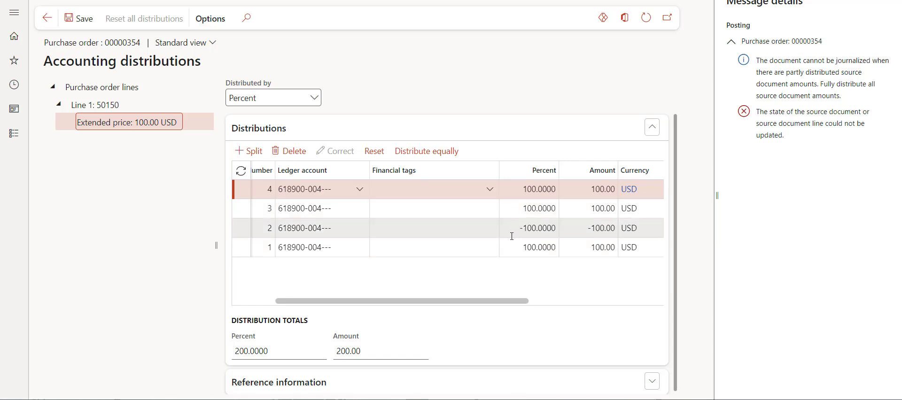
{"action": "mouse_move", "coordinate": [320, 189]}
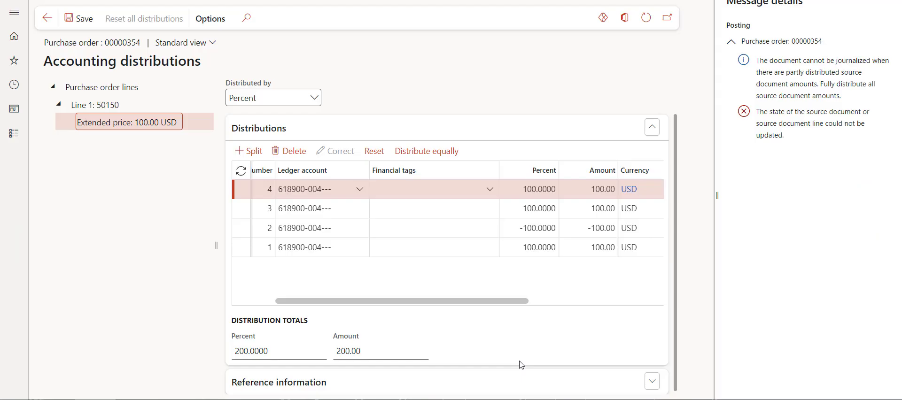
{"action": "left_click", "coordinate": [375, 159]}
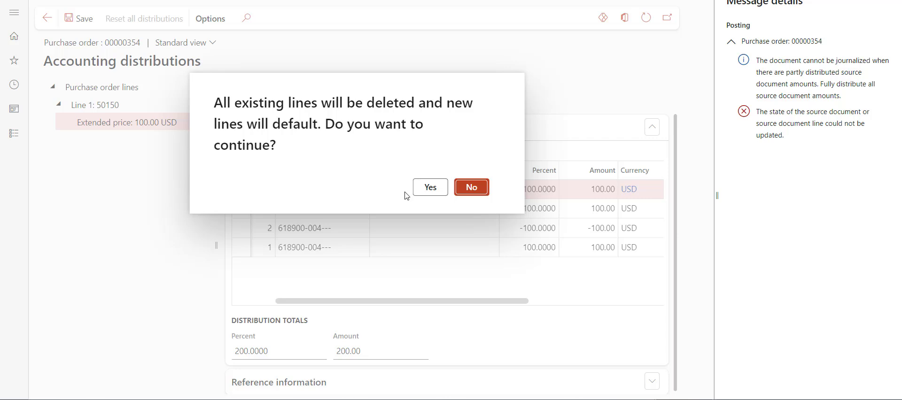
{"action": "left_click", "coordinate": [427, 190]}
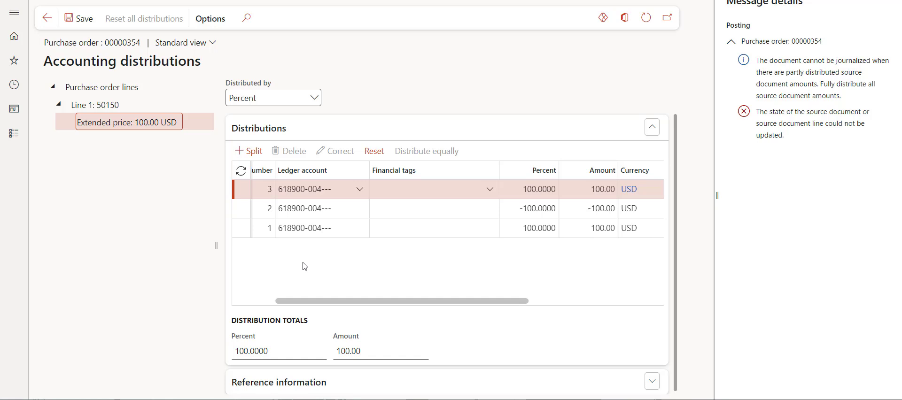
Step: Open the Purchase order distribution reset task among the Procurement and sourcing periodic clean-up tasks
{"action": "left_click", "coordinate": [14, 134]}
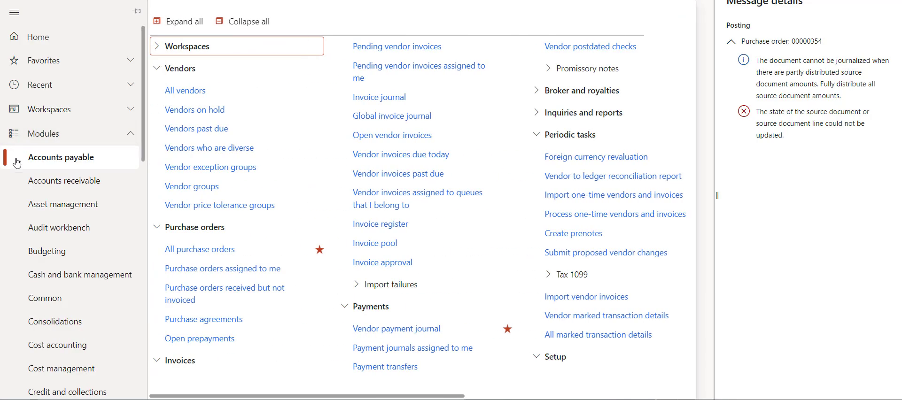
{"action": "scroll", "coordinate": [44, 214], "scroll_direction": "down", "scroll_amount": 1}
{"action": "scroll", "coordinate": [45, 214], "scroll_direction": "down", "scroll_amount": 7}
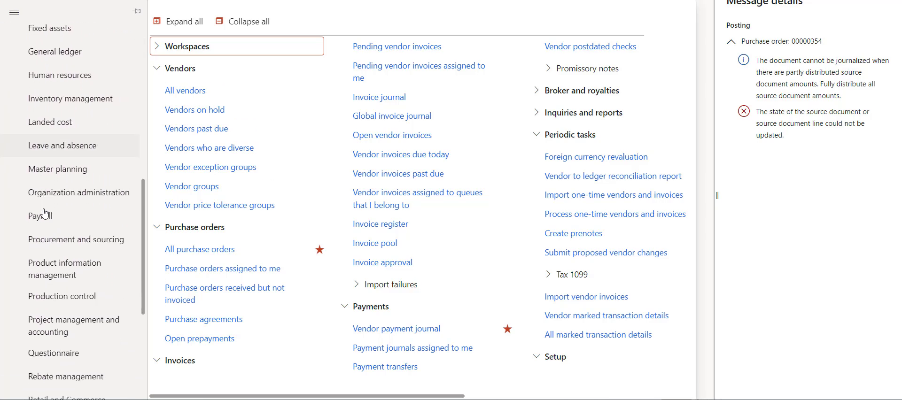
{"action": "left_click", "coordinate": [49, 240]}
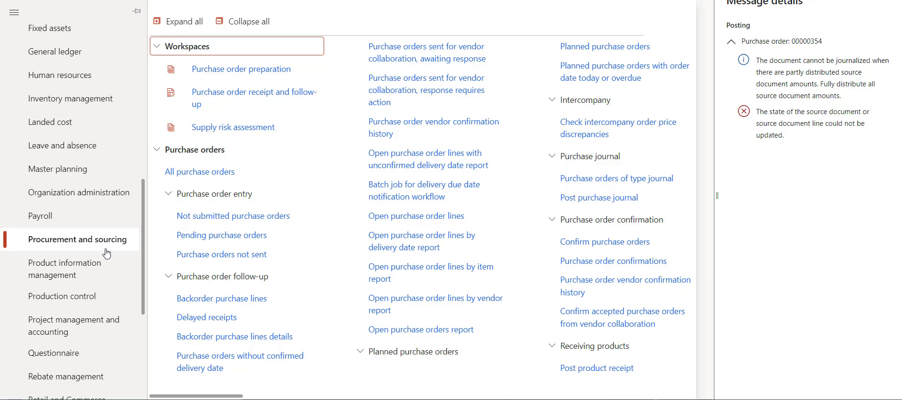
{"action": "left_click", "coordinate": [250, 33]}
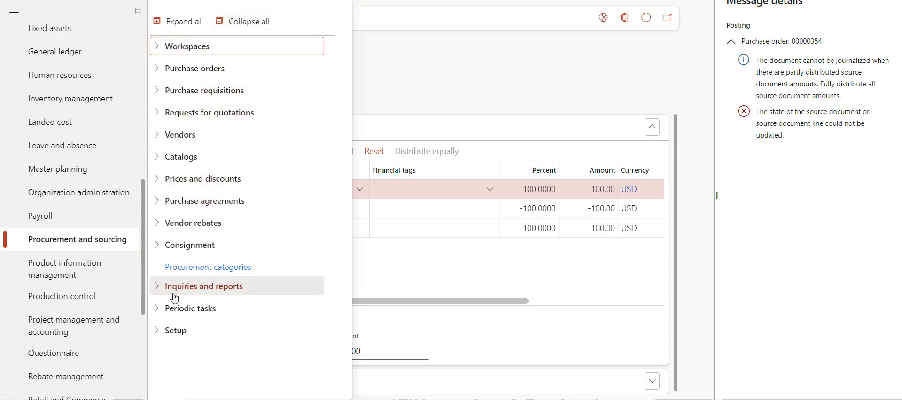
{"action": "left_click", "coordinate": [156, 309]}
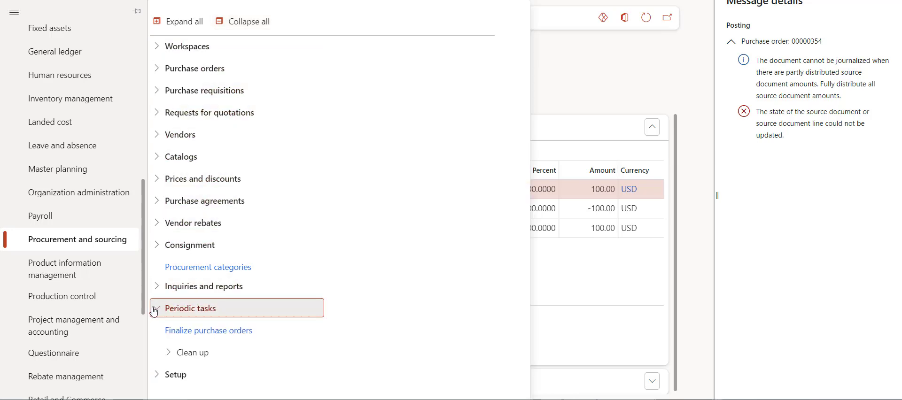
{"action": "left_click", "coordinate": [173, 358]}
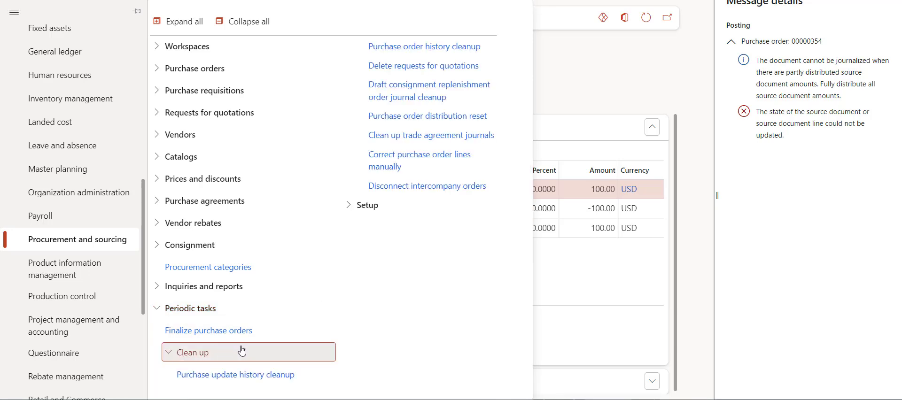
{"action": "left_click", "coordinate": [411, 125]}
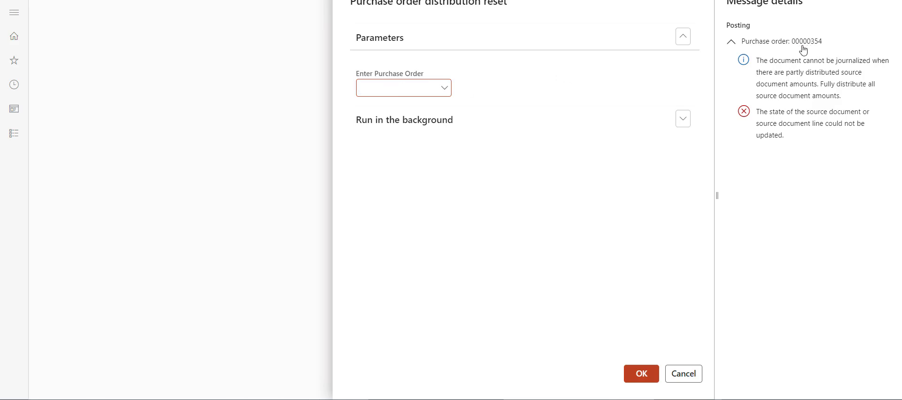
Step: Choose the affected Capable Sales and Service order using a "contains" filter on its number, and show the background run settings
{"action": "left_click", "coordinate": [444, 89]}
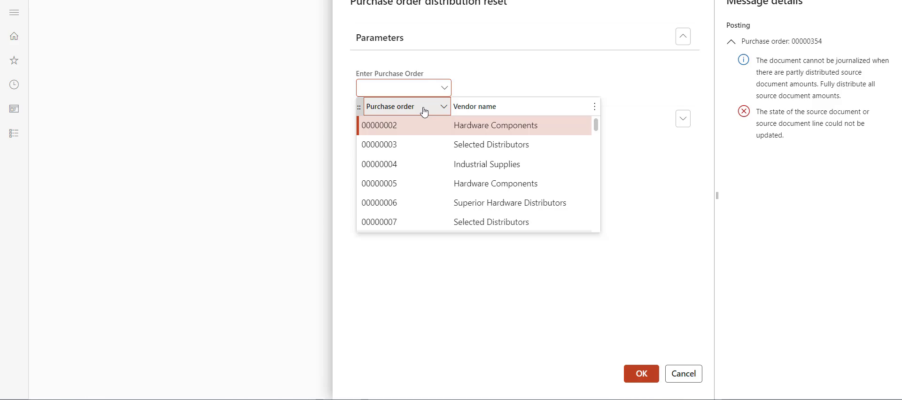
{"action": "left_click", "coordinate": [444, 90]}
{"action": "left_click", "coordinate": [445, 90]}
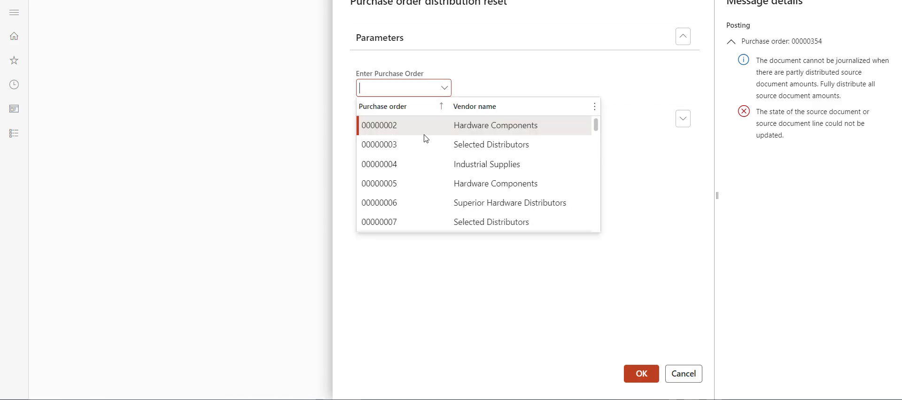
{"action": "left_click", "coordinate": [415, 111]}
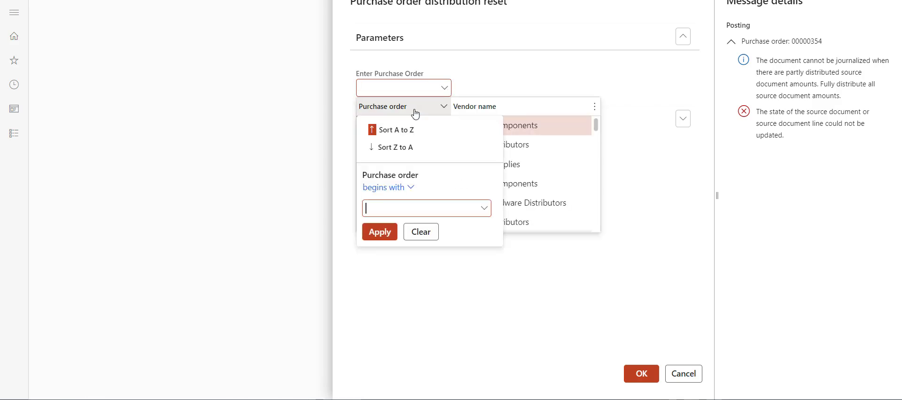
{"action": "left_click", "coordinate": [409, 188]}
{"action": "left_click", "coordinate": [395, 237]}
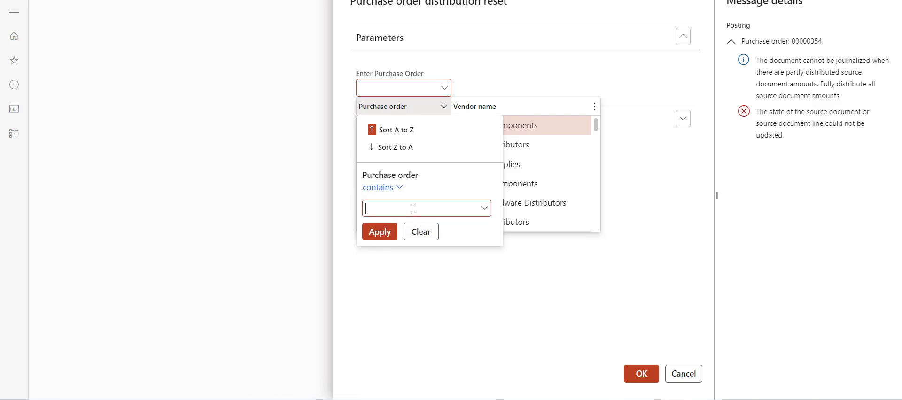
{"action": "type", "text": "354"}
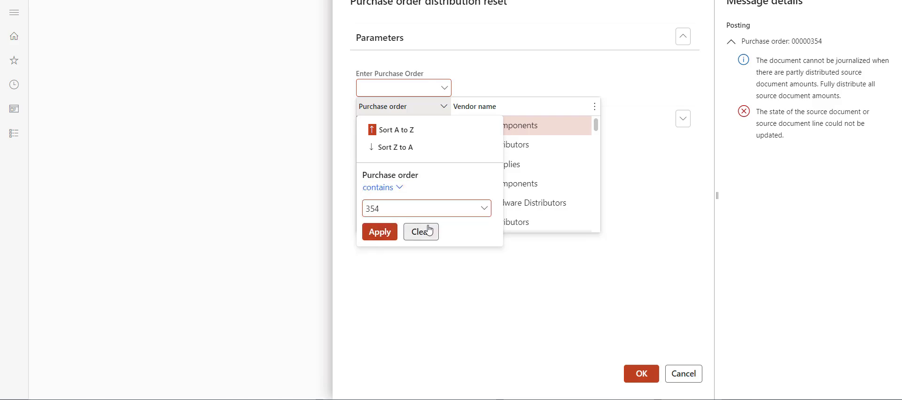
{"action": "left_click", "coordinate": [387, 237]}
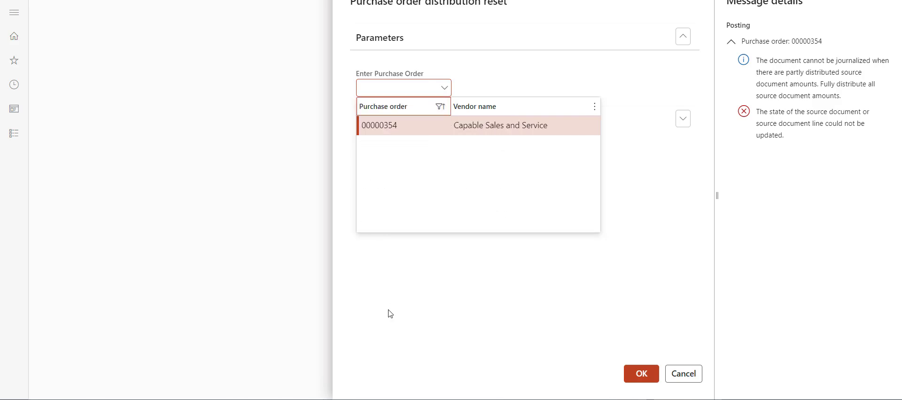
{"action": "left_click", "coordinate": [502, 125]}
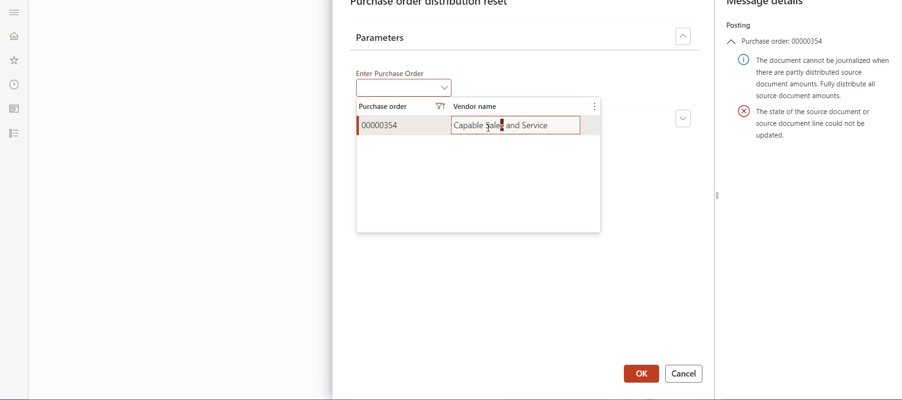
{"action": "left_click", "coordinate": [400, 128]}
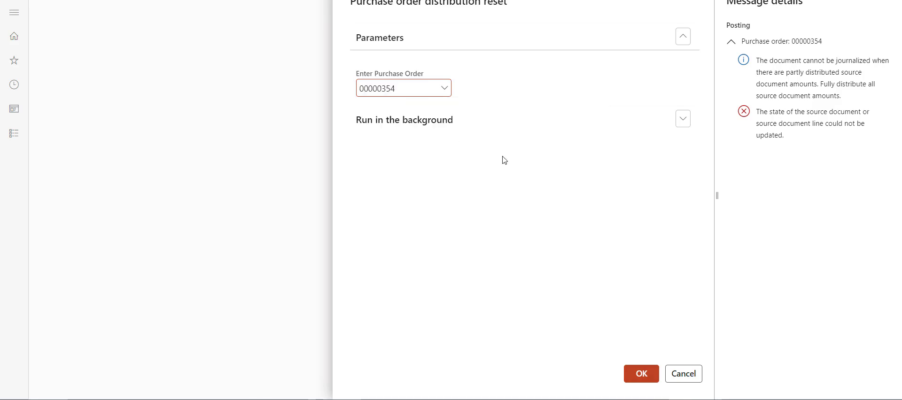
{"action": "left_click", "coordinate": [403, 123]}
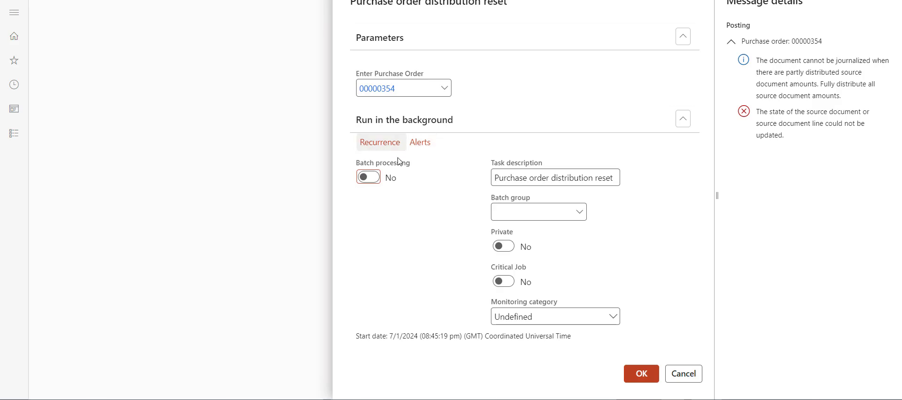
Step: Collapse the background run settings, run the distribution reset for the selected purchase order, and review its new messages
{"action": "left_click", "coordinate": [444, 124]}
{"action": "left_click", "coordinate": [444, 124]}
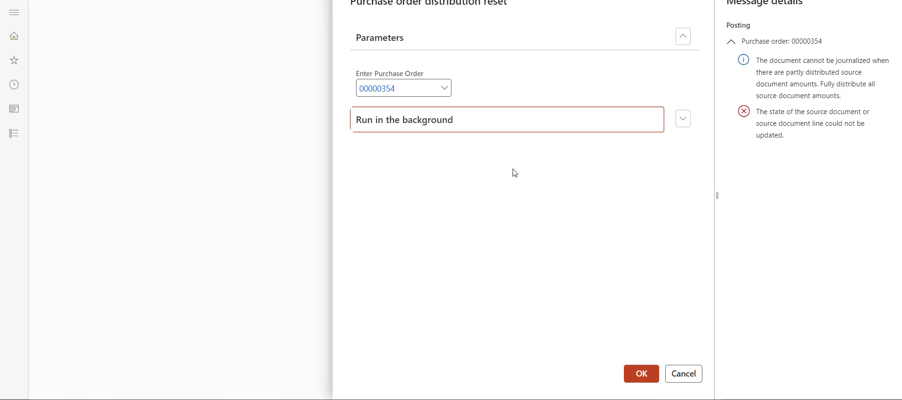
{"action": "left_click", "coordinate": [635, 376]}
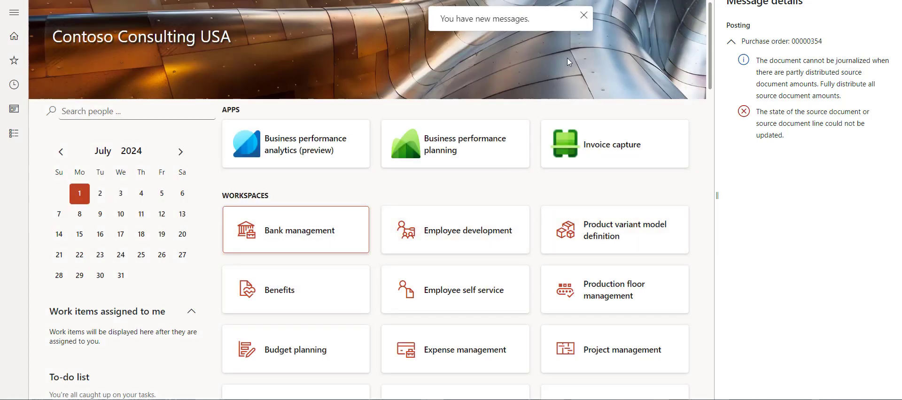
{"action": "left_click", "coordinate": [584, 15]}
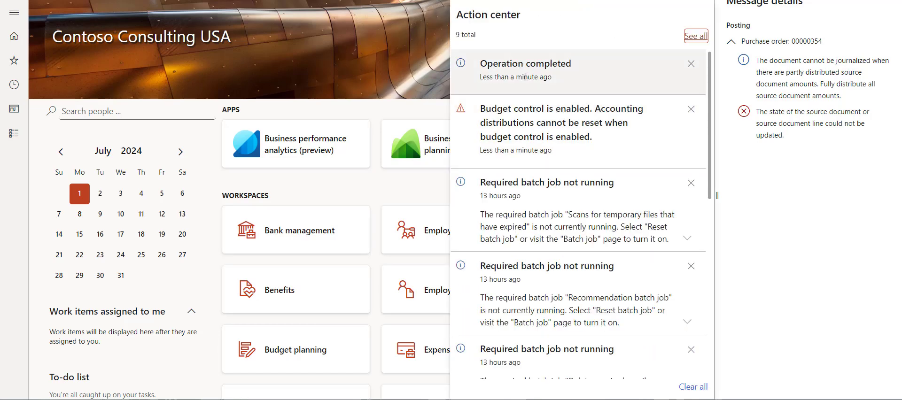
Step: Copy the affected purchase order's number from the posting message details
{"action": "left_click", "coordinate": [794, 43]}
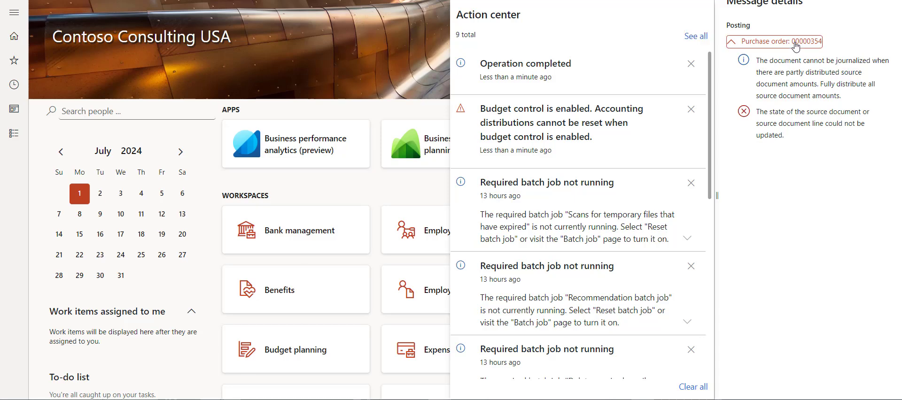
{"action": "left_click", "coordinate": [795, 44]}
{"action": "left_click_drag", "start_coordinate": [792, 42], "coordinate": [845, 50]}
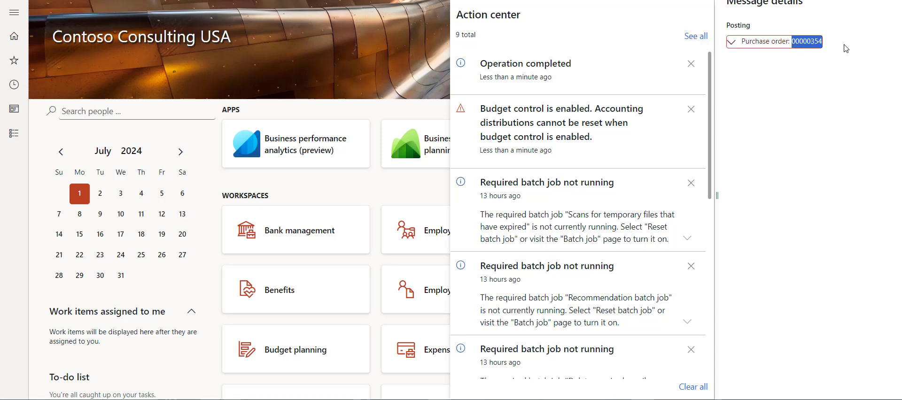
Step: Find the affected Capable Sales and Service order in All purchase orders with a "contains" filter on its number, and open it
{"action": "left_click", "coordinate": [15, 133]}
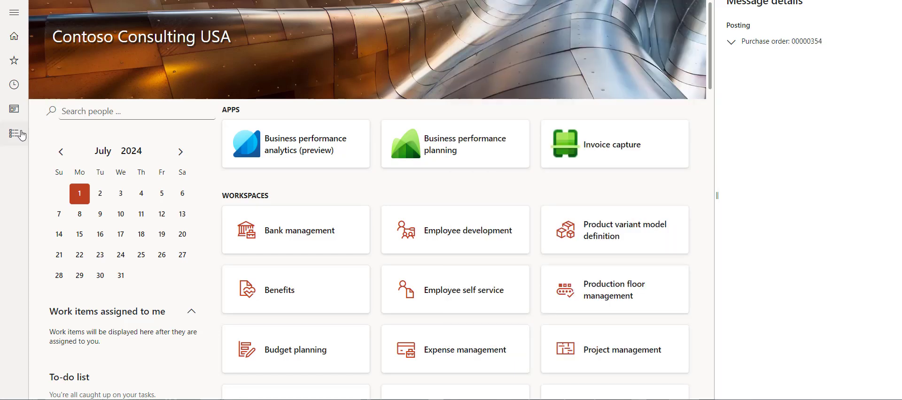
{"action": "left_click", "coordinate": [14, 133]}
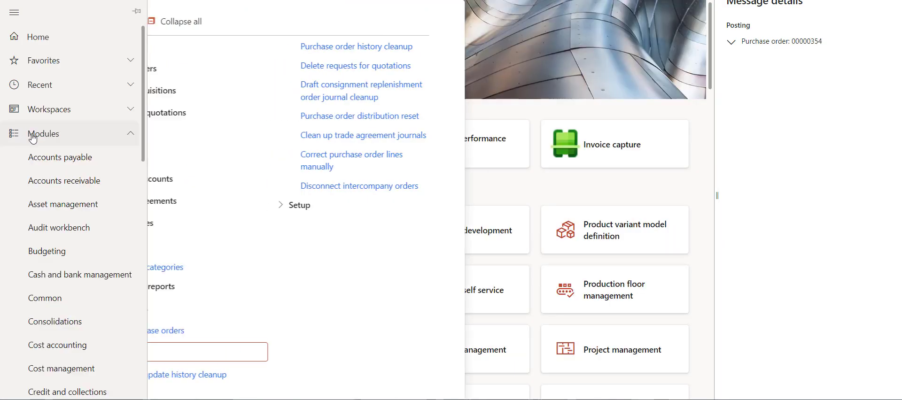
{"action": "left_click", "coordinate": [101, 165]}
{"action": "left_click", "coordinate": [219, 250]}
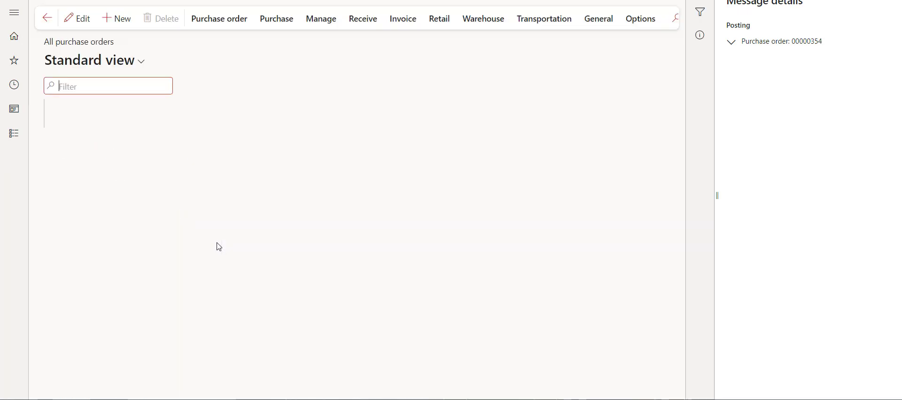
{"action": "left_click", "coordinate": [136, 202]}
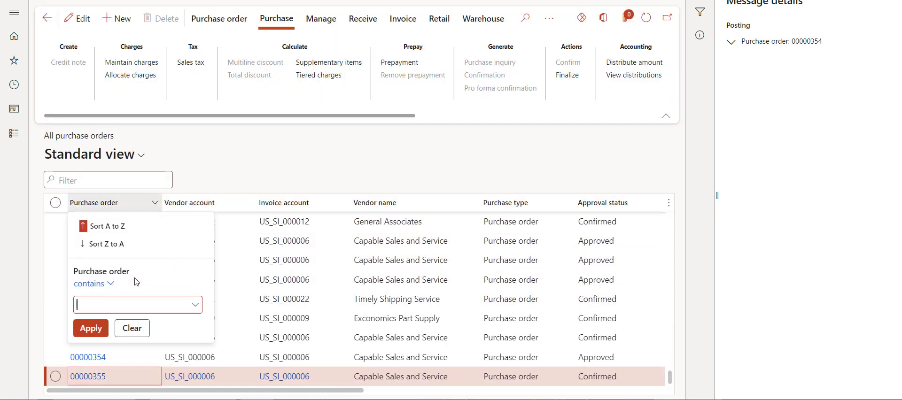
{"action": "type", "text": "00000355"}
{"action": "left_click", "coordinate": [90, 328]}
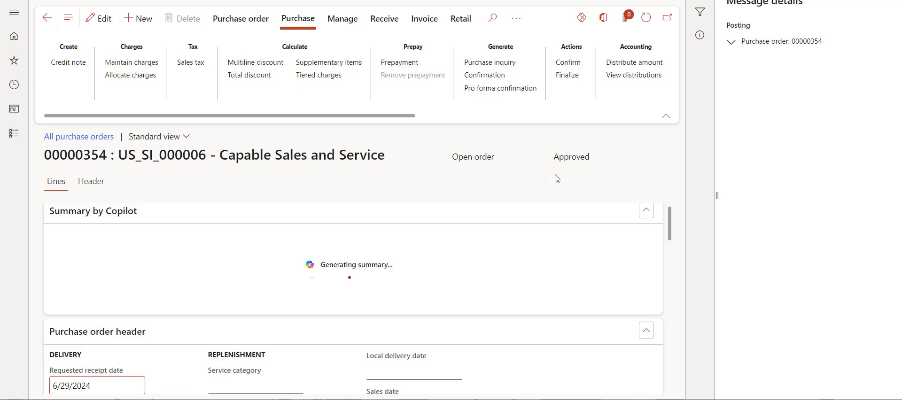
Step: Review the accounting distributions and distribution totals of the Carpet Contractor line, and return to the purchase order
{"action": "scroll", "coordinate": [382, 272], "scroll_direction": "down", "scroll_amount": 5}
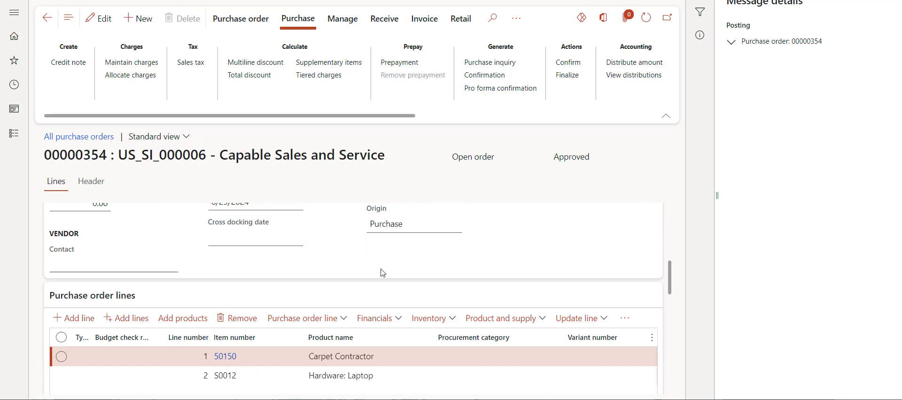
{"action": "scroll", "coordinate": [382, 272], "scroll_direction": "down", "scroll_amount": 2}
{"action": "left_click", "coordinate": [384, 284]}
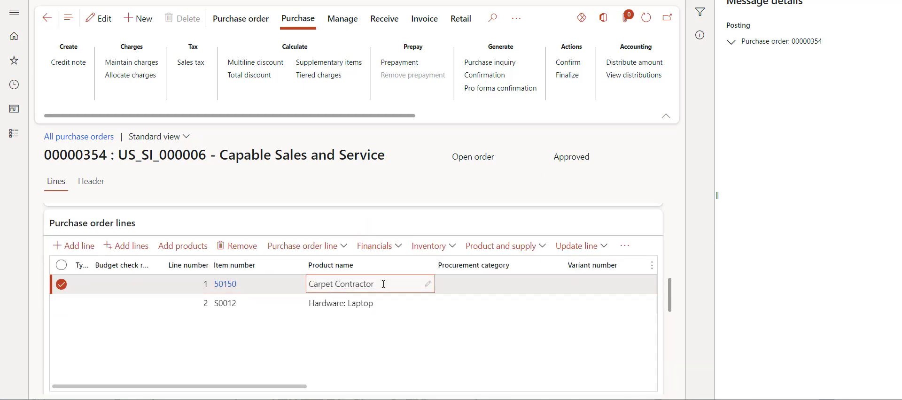
{"action": "left_click", "coordinate": [388, 248]}
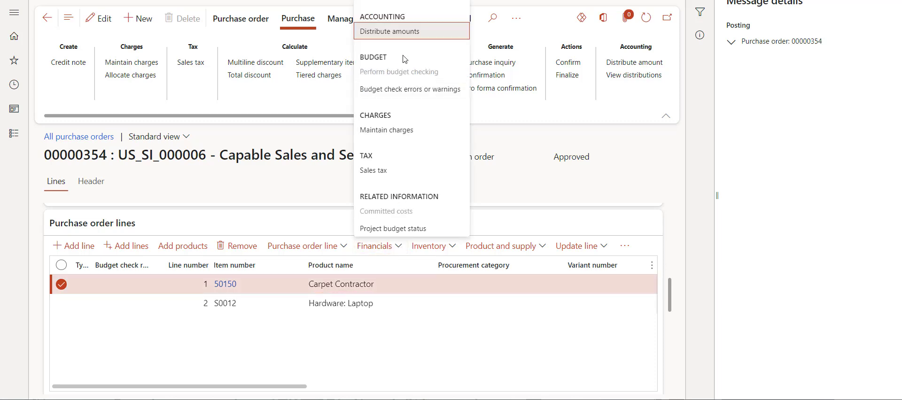
{"action": "left_click", "coordinate": [400, 41]}
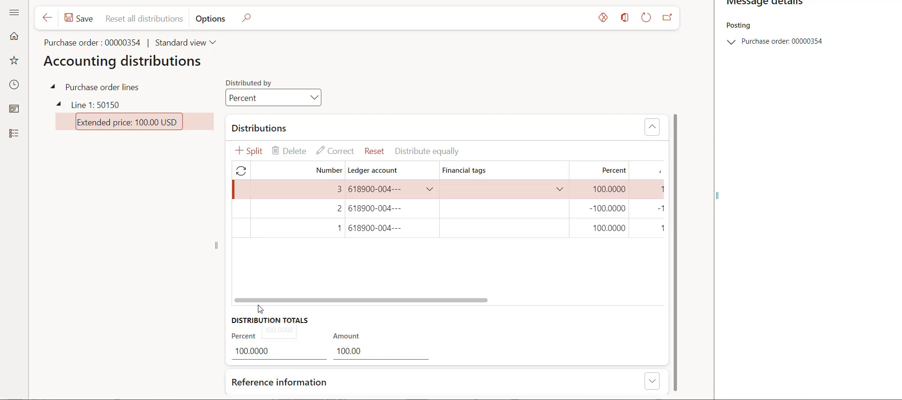
{"action": "left_click", "coordinate": [47, 18]}
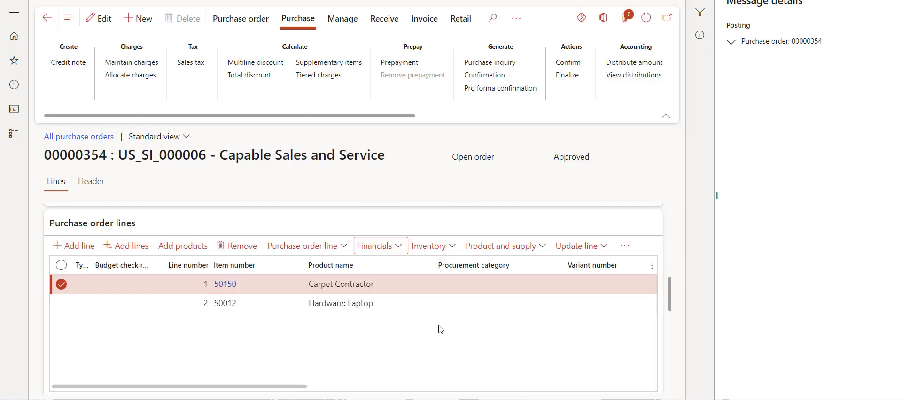